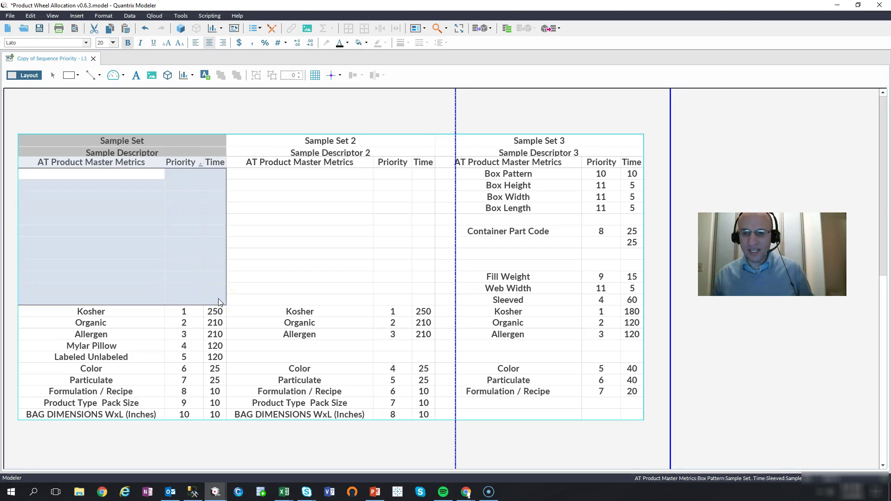
Check the Hide Empty Rows setting and examine the blank rows in the table
click(53, 16)
mouse_move(85, 136)
mouse_move(149, 115)
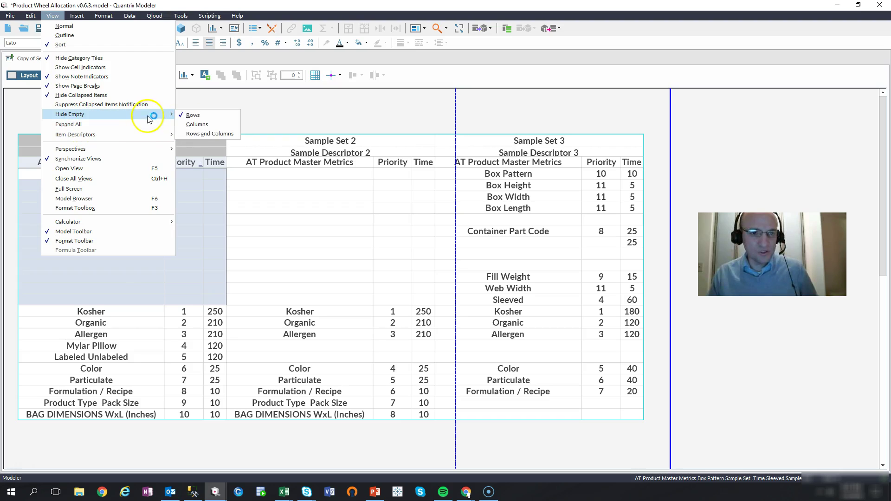
click(190, 115)
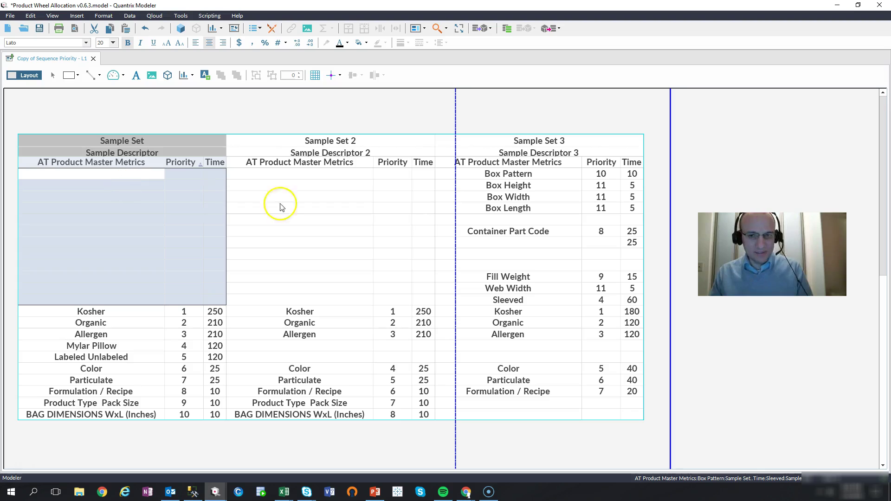
drag(445, 141, 671, 284)
drag(24, 168, 188, 298)
key(Escape)
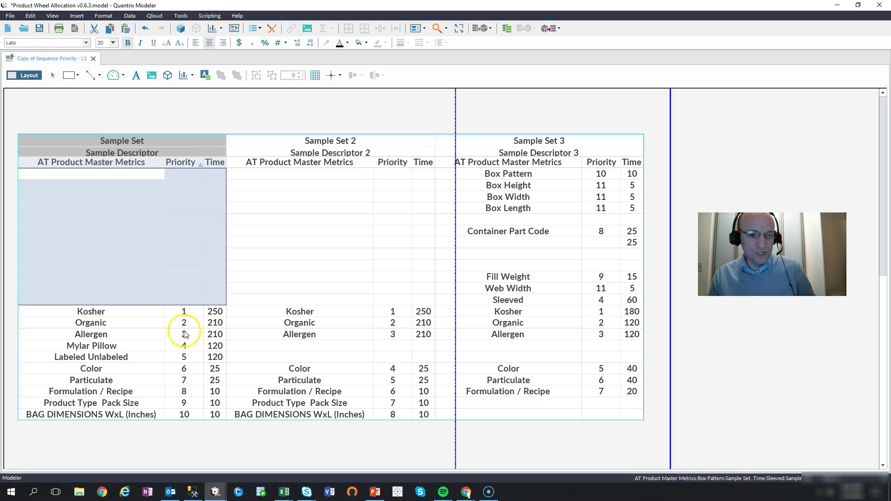
Open a filter on the Priority column of Sample Set and set its type to Expression
click(189, 165)
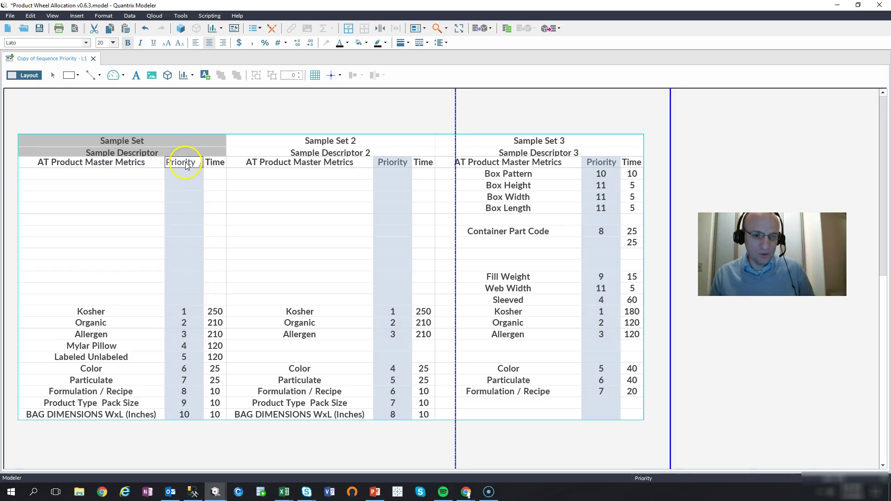
click(95, 168)
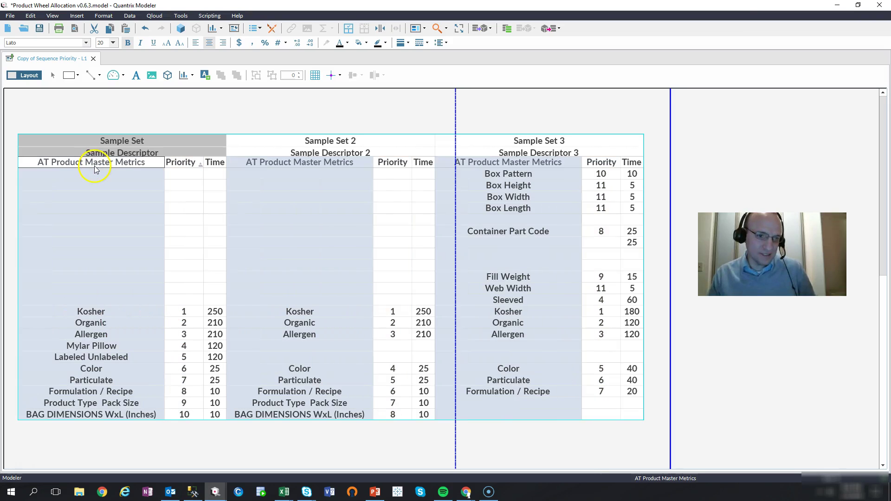
click(180, 163)
click(211, 164)
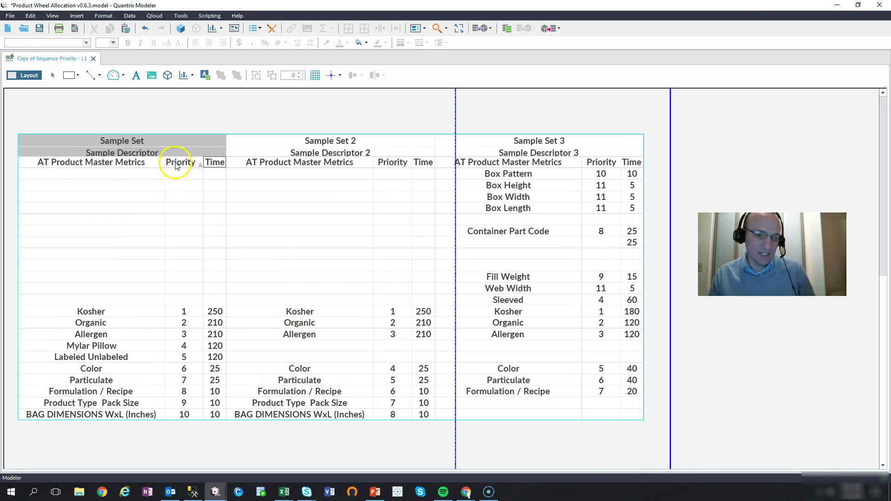
click(185, 162)
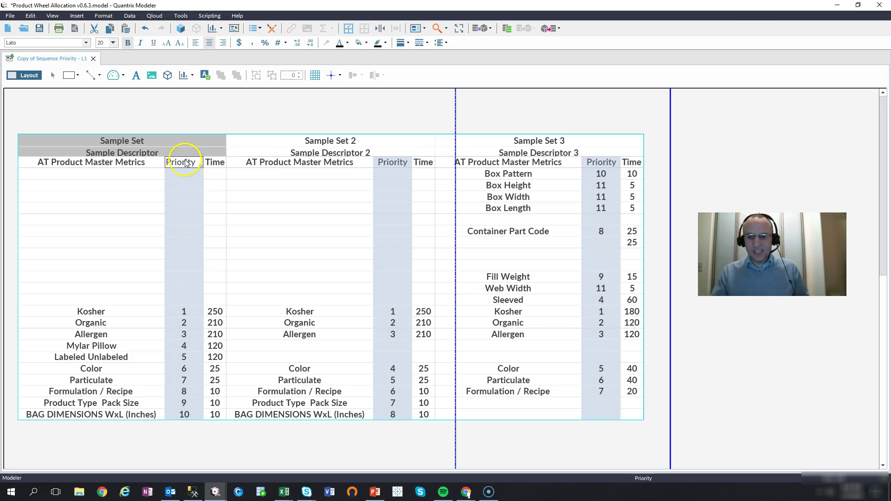
right_click(184, 162)
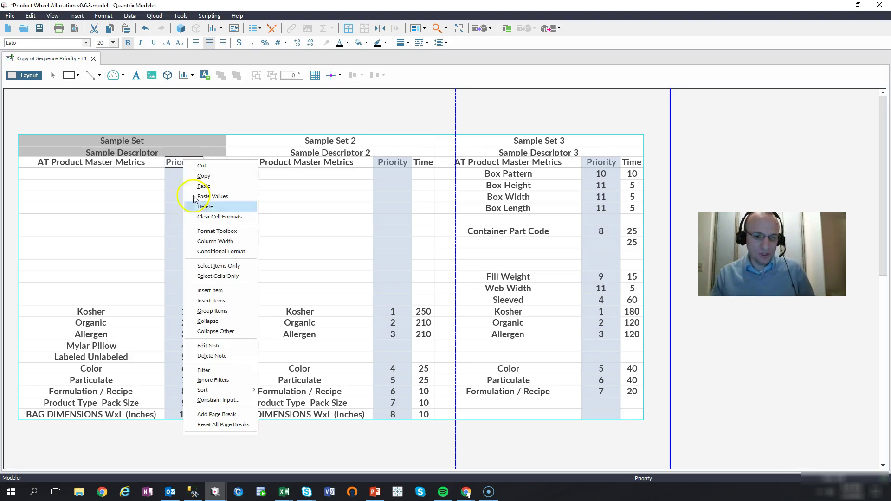
click(203, 374)
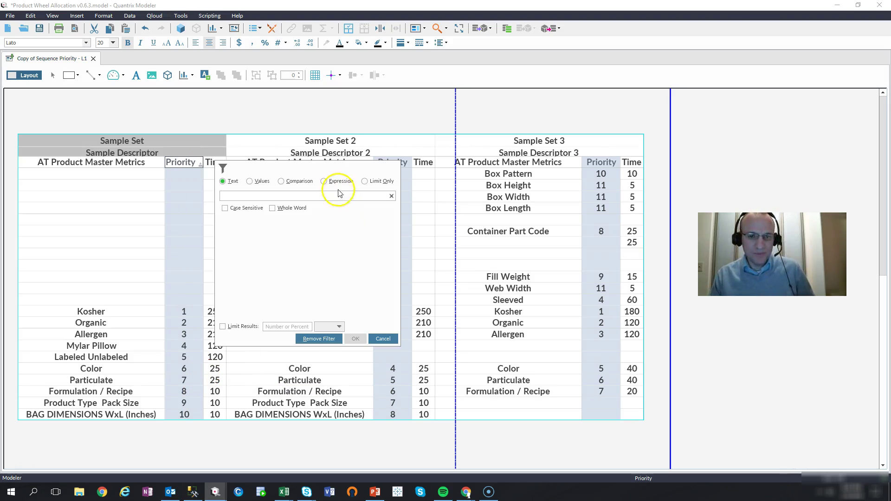
click(323, 181)
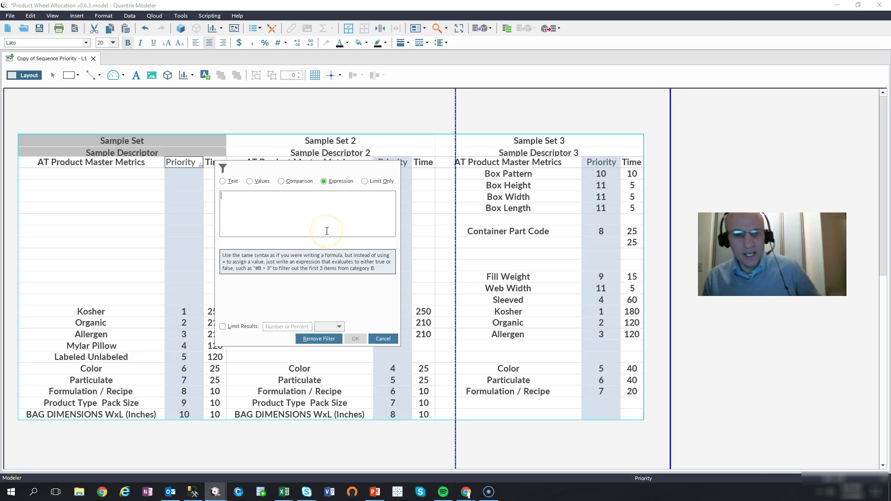
Enter isblank(Priority) as the Priority column's filter expression
text(is)
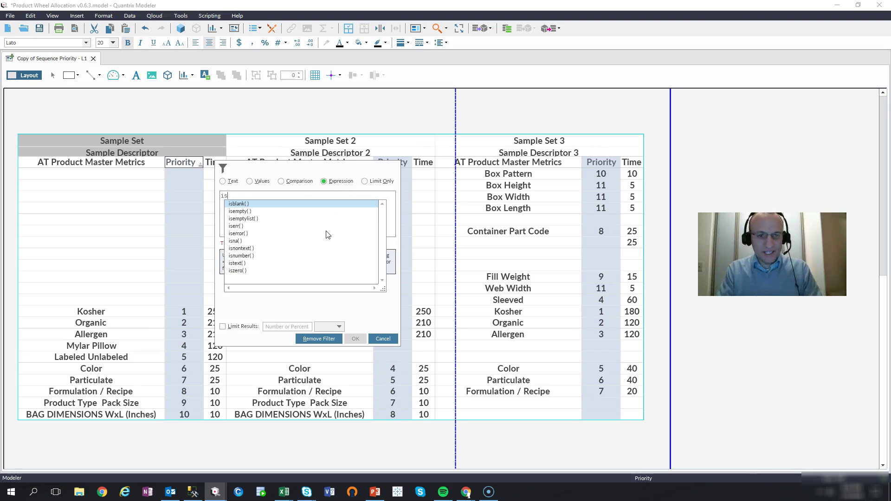
text(blank(pir)
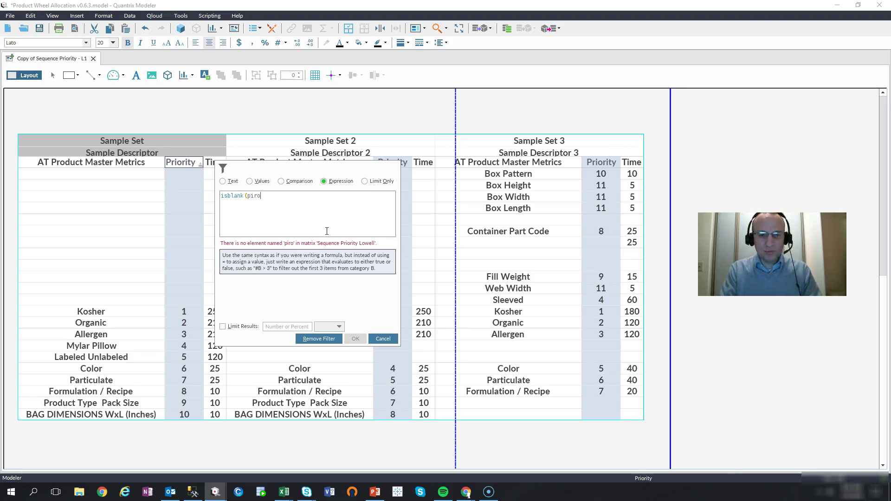
key(BackSpace)
key(BackSpace)
text(ri)
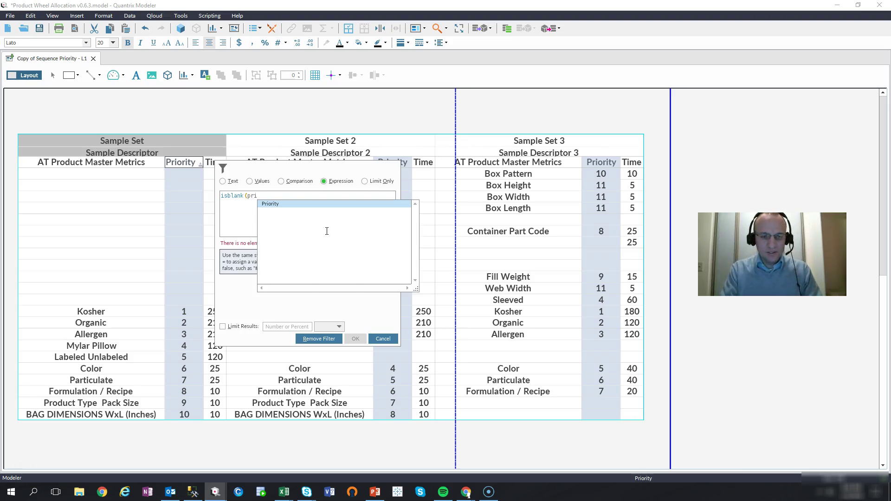
key(Escape)
click(290, 201)
text(o)
double_click(289, 204)
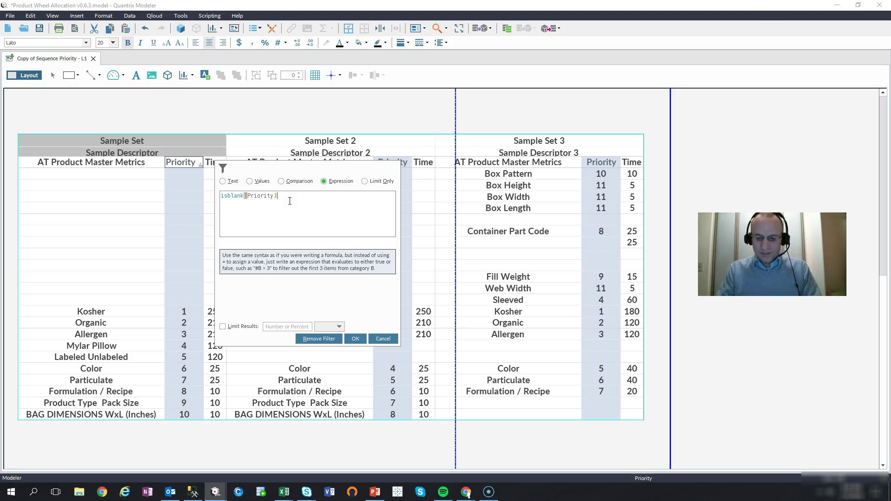
Change the filter expression to isblank(:) and apply it to the Priority column
key(BackSpace)
key(BackSpace)
key(BackSpace)
key(BackSpace)
key(BackSpace)
key(BackSpace)
key(BackSpace)
key(BackSpace)
key(BackSpace)
text(:)
key(BackSpace)
text(:)
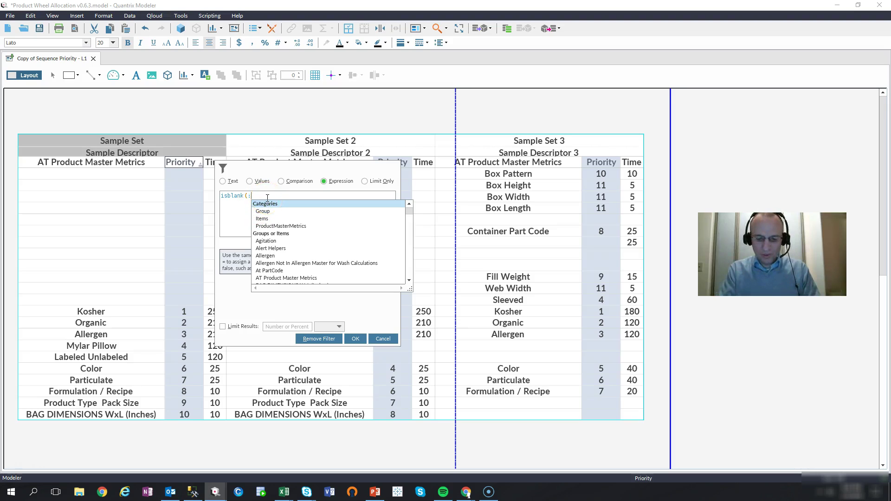
text())
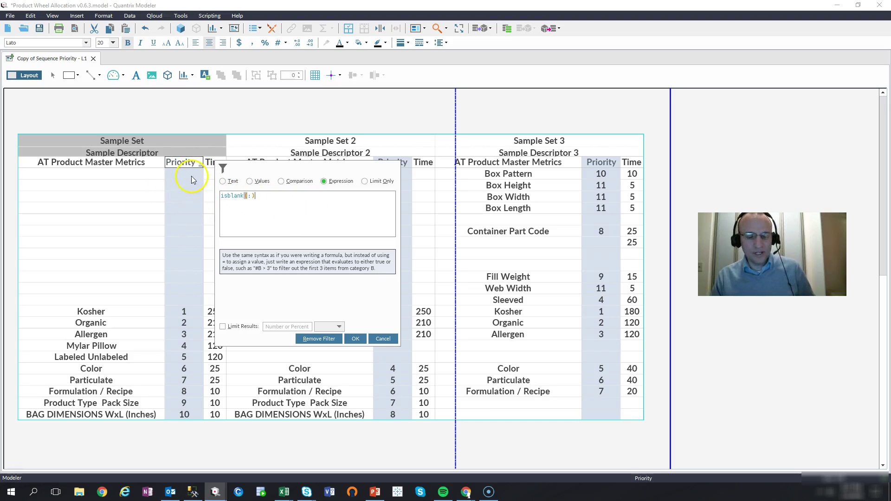
click(354, 339)
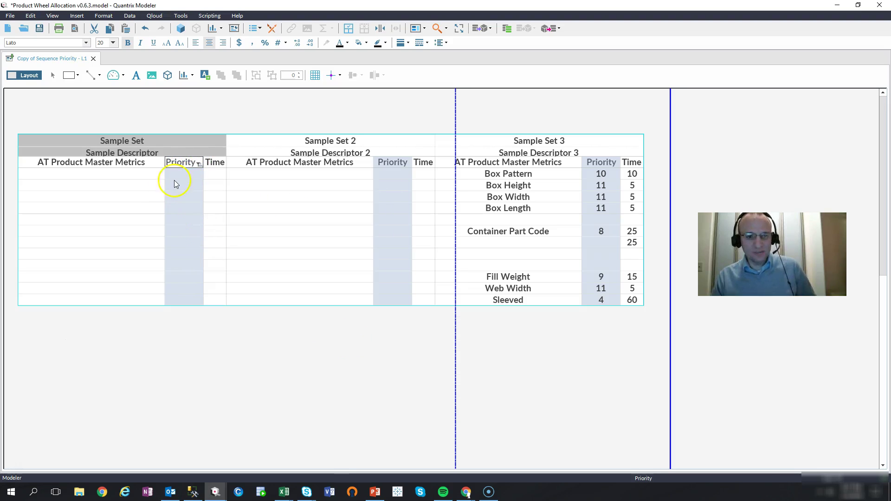
Edit the Priority column's filter expression to not( isblank(:) ) and apply it
drag(175, 172, 178, 186)
drag(181, 234, 188, 283)
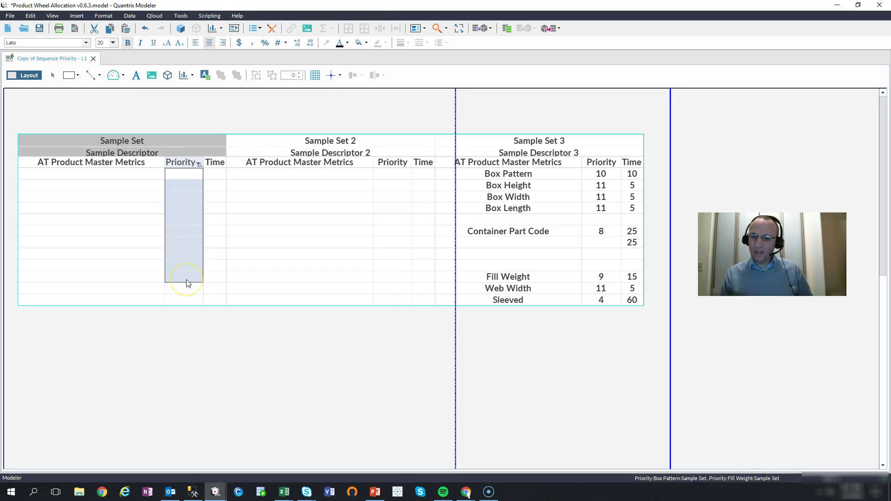
right_click(190, 161)
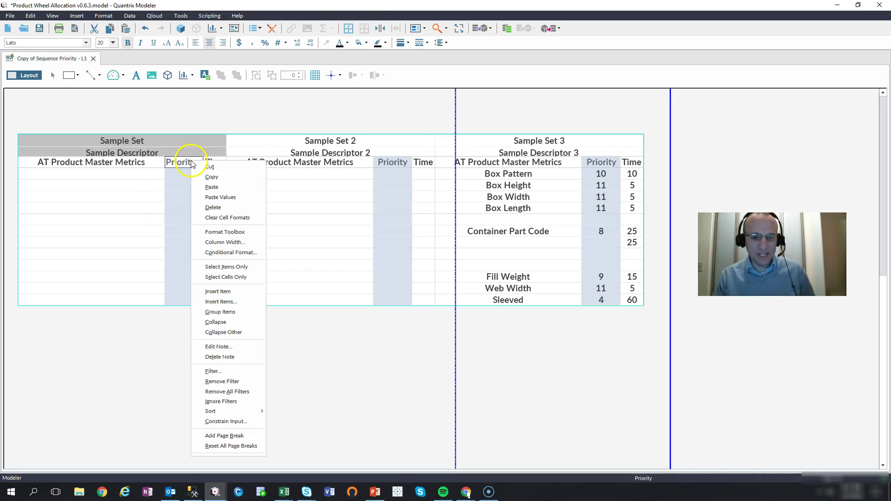
click(212, 371)
click(221, 195)
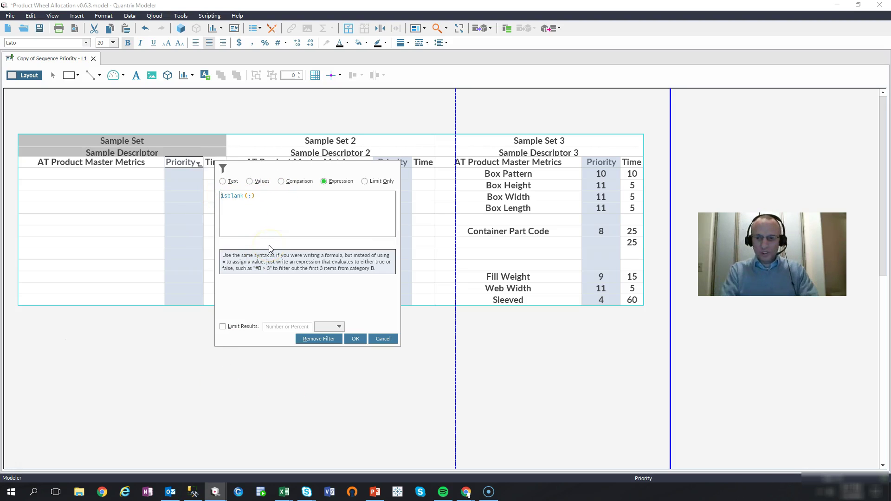
text(not()
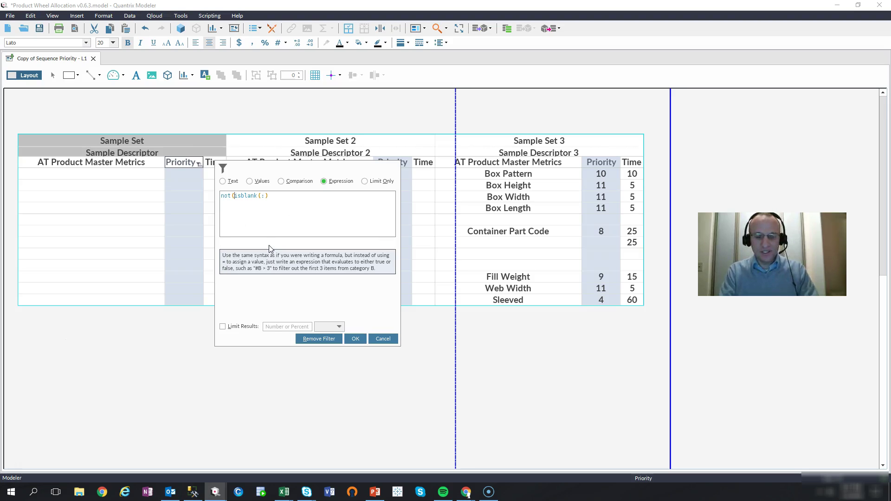
click(305, 198)
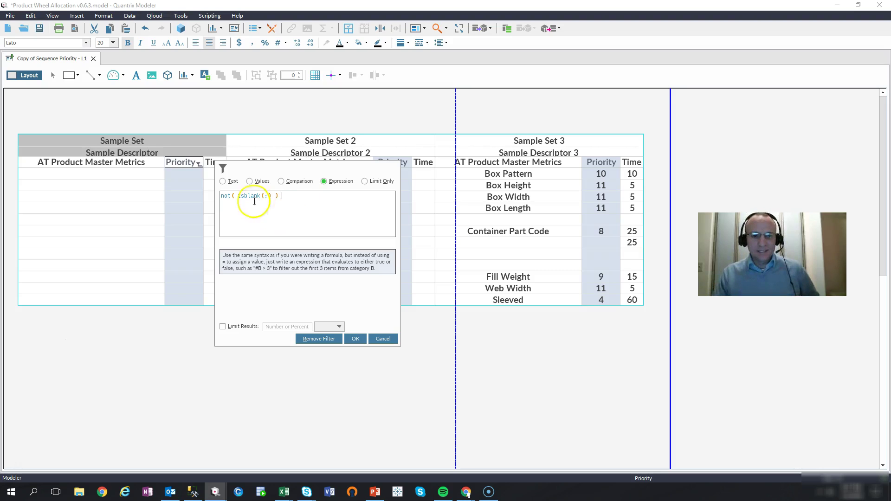
click(327, 206)
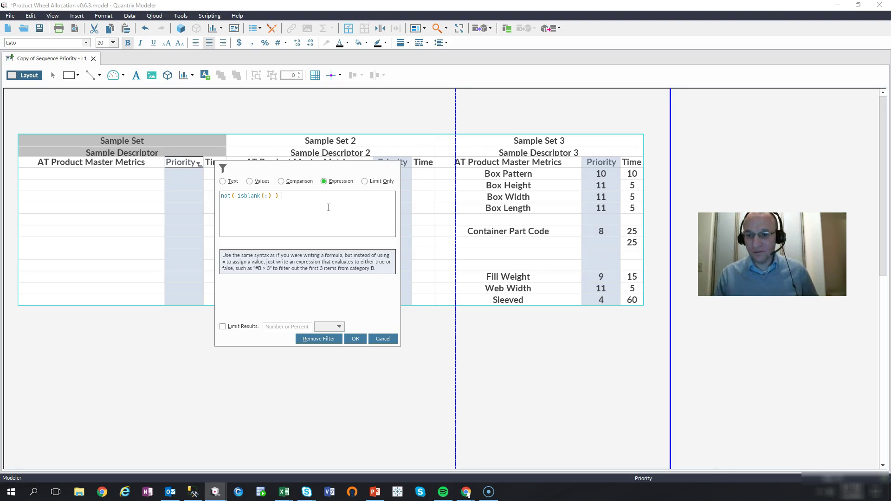
click(354, 341)
Duplicate the filtered table on the canvas and place the copy below the original
click(177, 183)
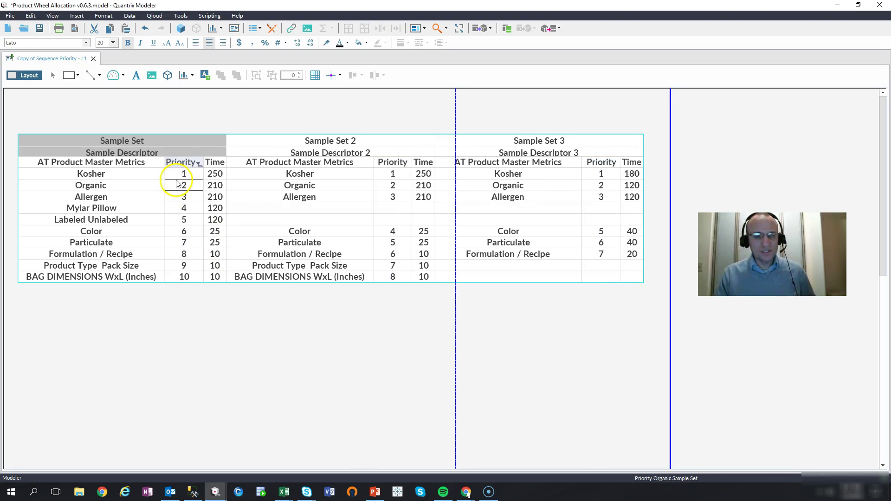
click(181, 162)
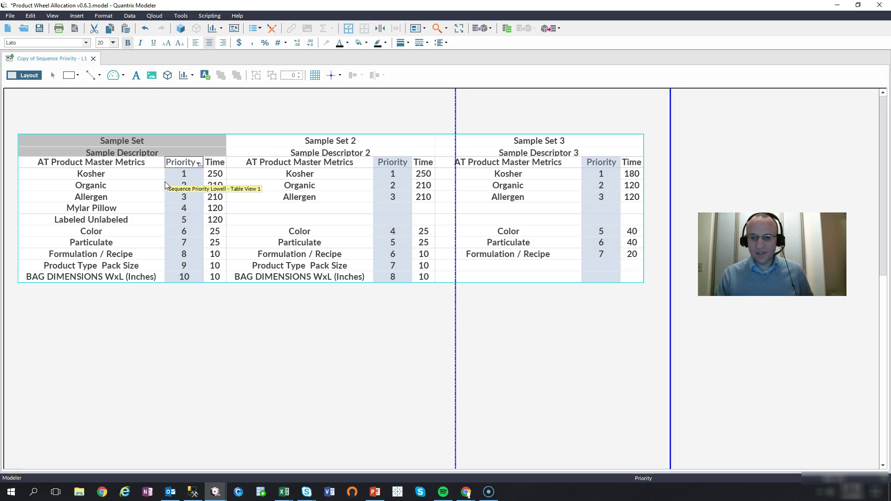
click(185, 185)
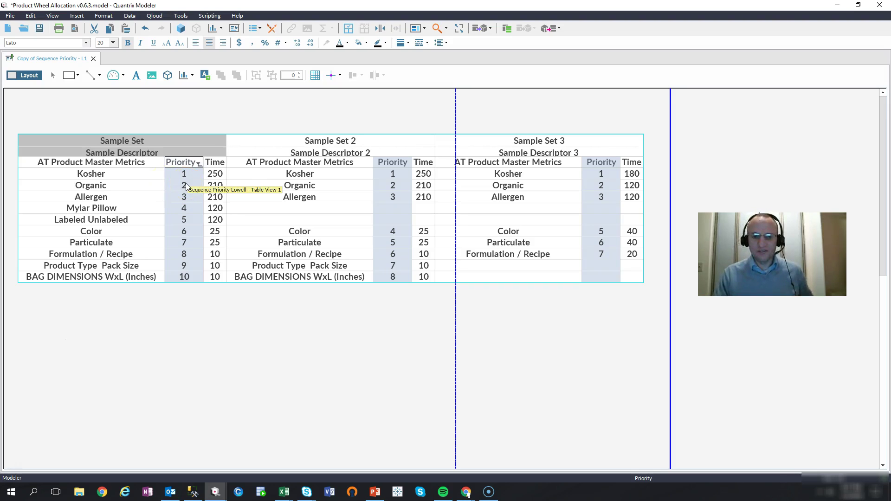
click(150, 120)
click(149, 160)
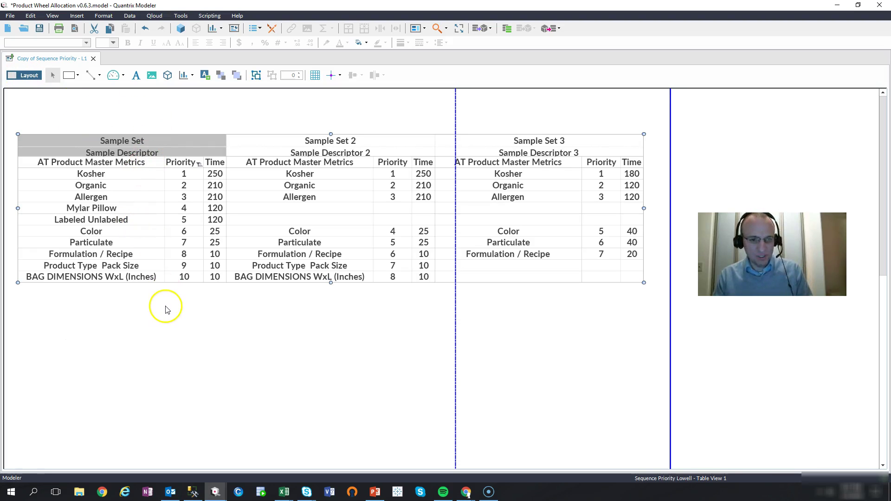
key(ctrl+v)
drag(152, 225, 191, 399)
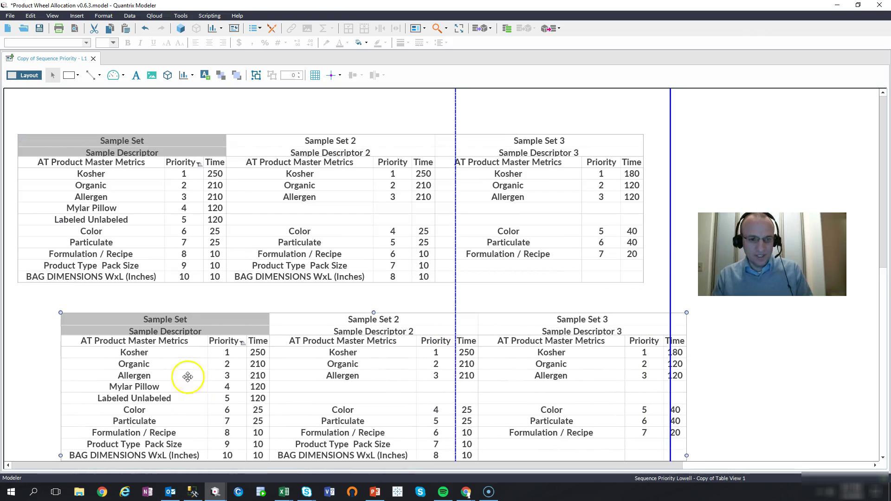
Remove the filter from the Priority column of the copied table
click(241, 344)
click(242, 343)
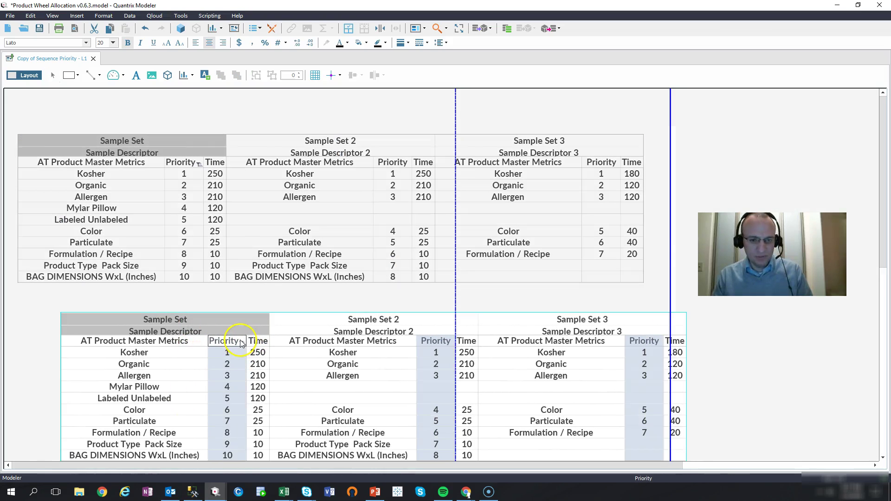
right_click(241, 344)
click(256, 417)
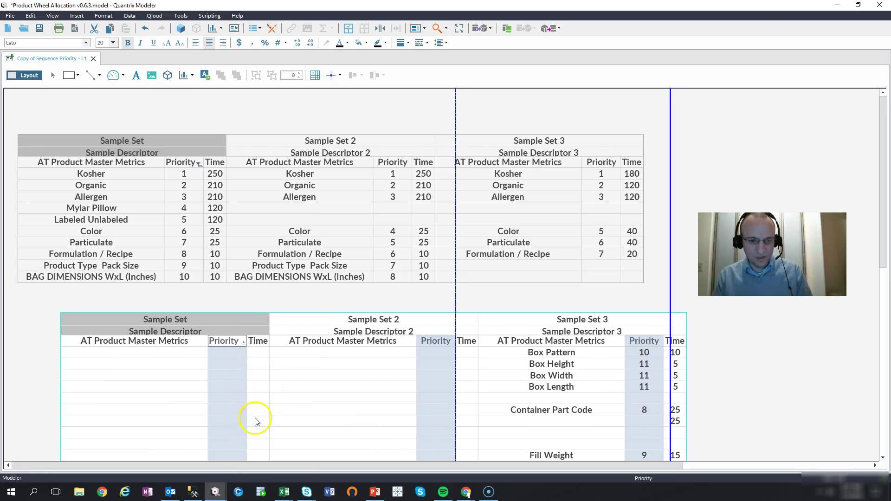
Collapse every other set in the copied table so that only Sample Set 2 is shown
click(315, 322)
right_click(314, 322)
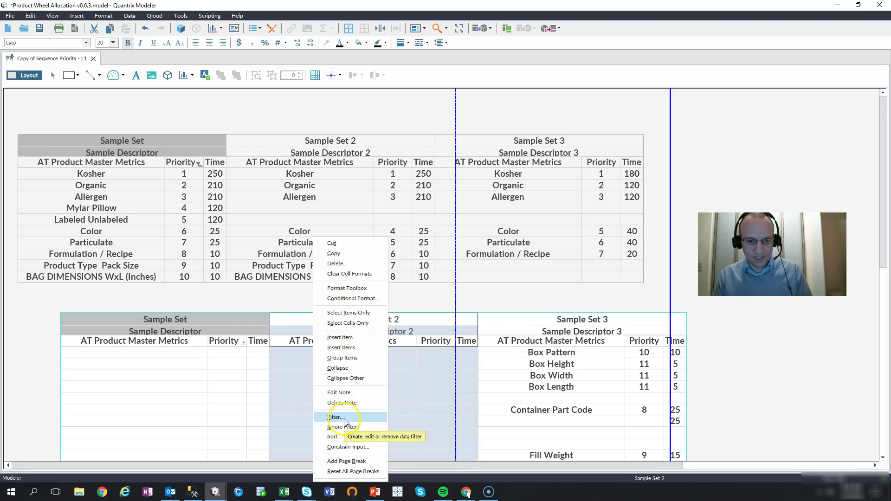
click(341, 369)
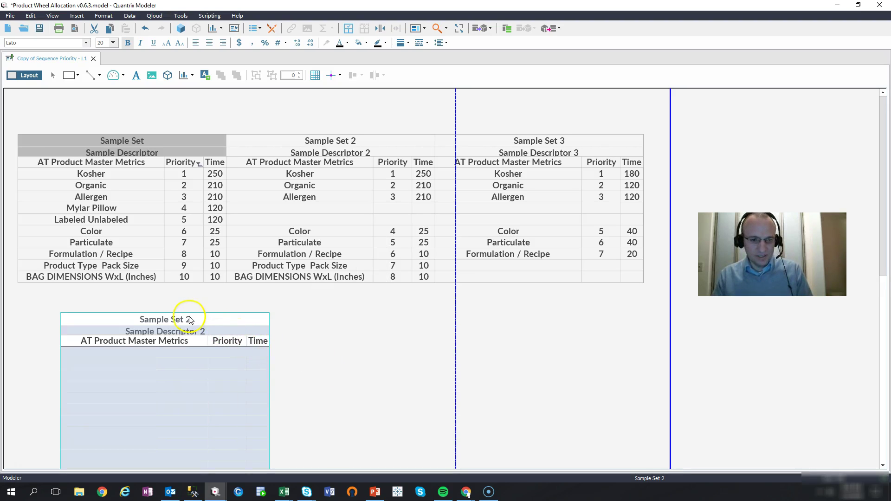
Filter the Priority column of the Sample Set 2 table with the expression not(isblank(:) ) to hide its blank rows
scroll(432, 349, down, 3)
click(239, 291)
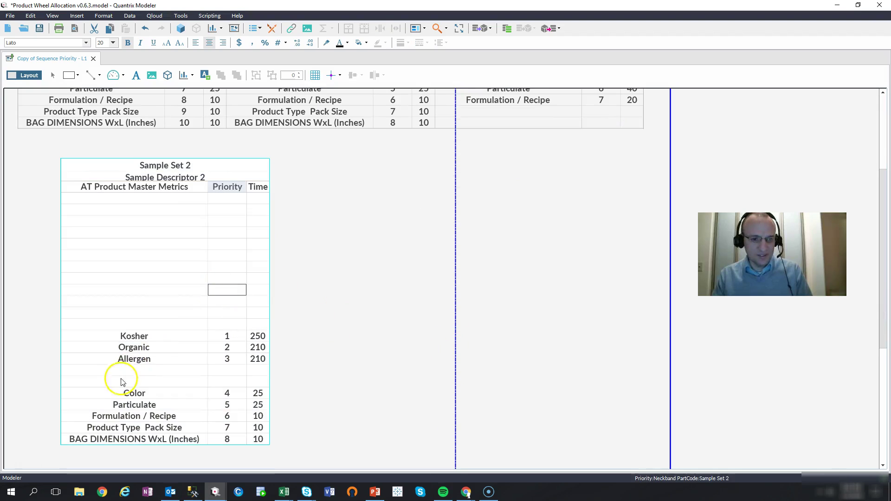
drag(151, 207, 158, 314)
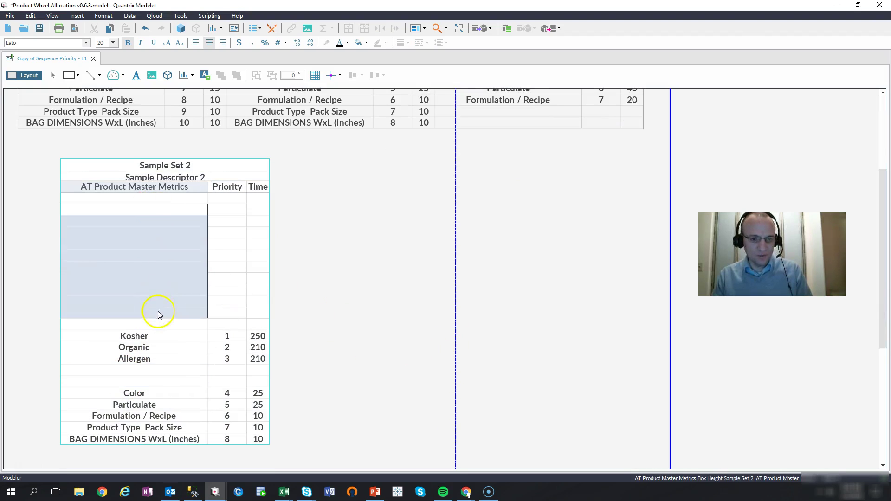
click(227, 187)
right_click(228, 187)
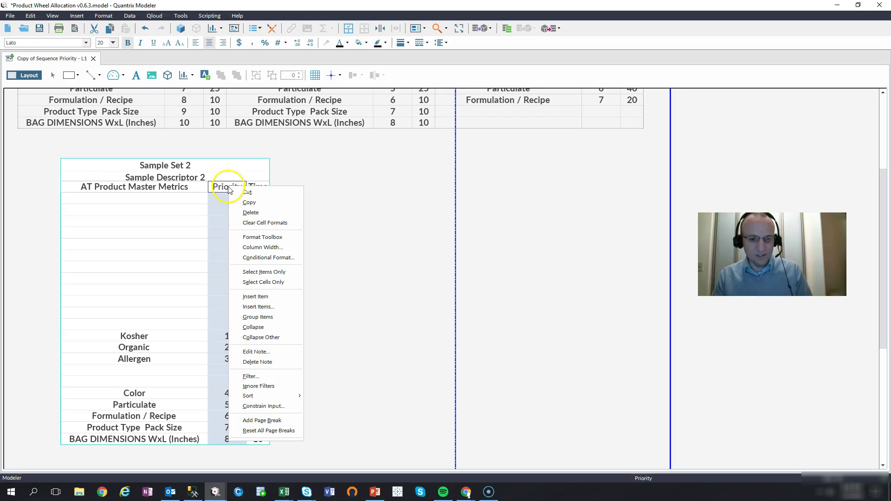
click(264, 375)
click(371, 216)
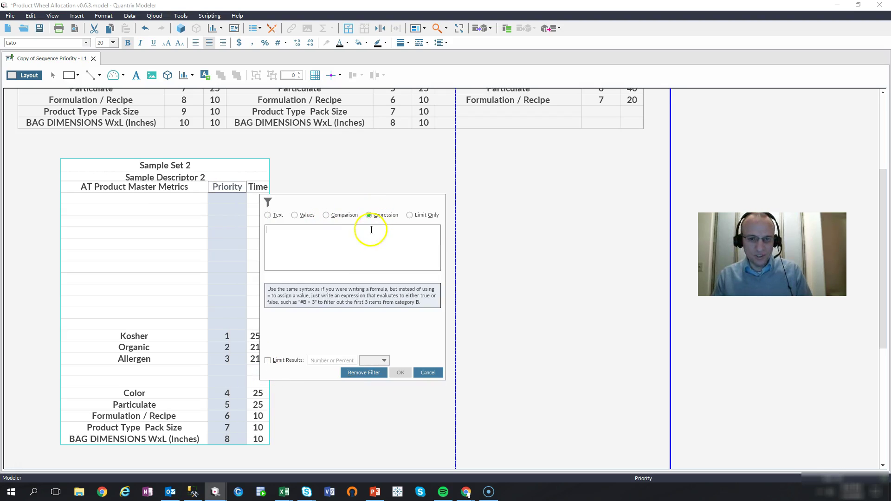
text(not)
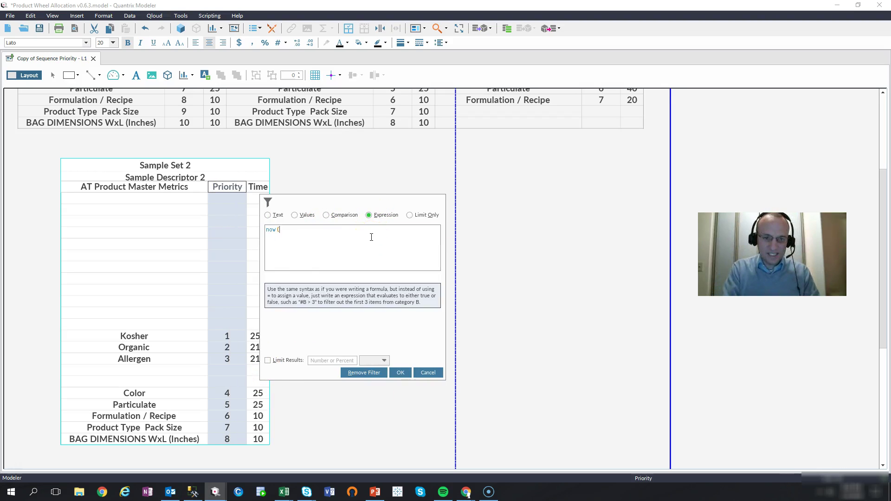
text((i)
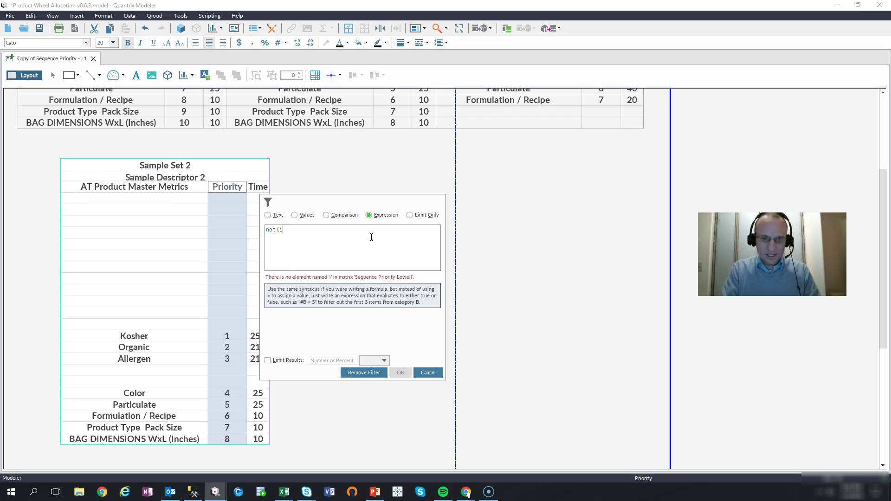
text(sblank()
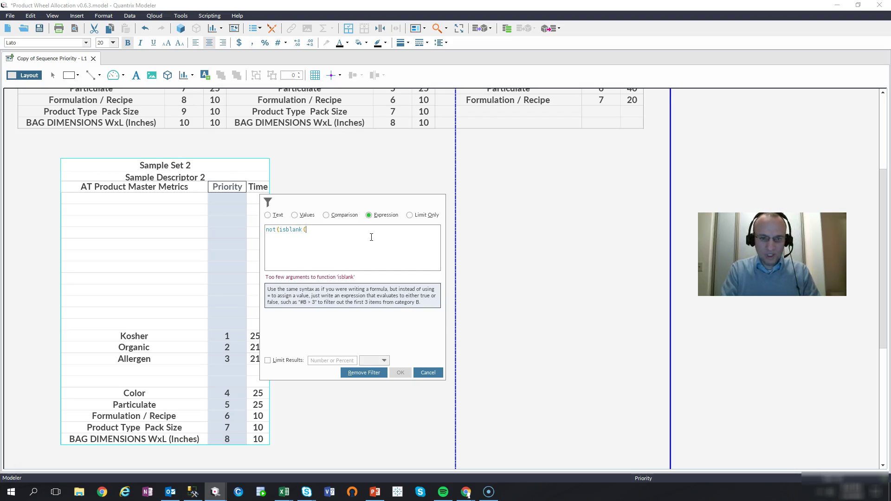
text(:)
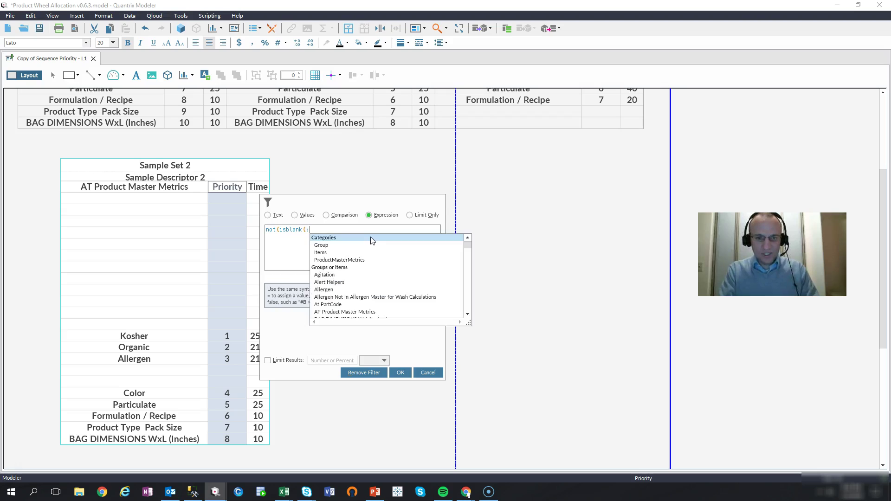
text() ))
click(400, 372)
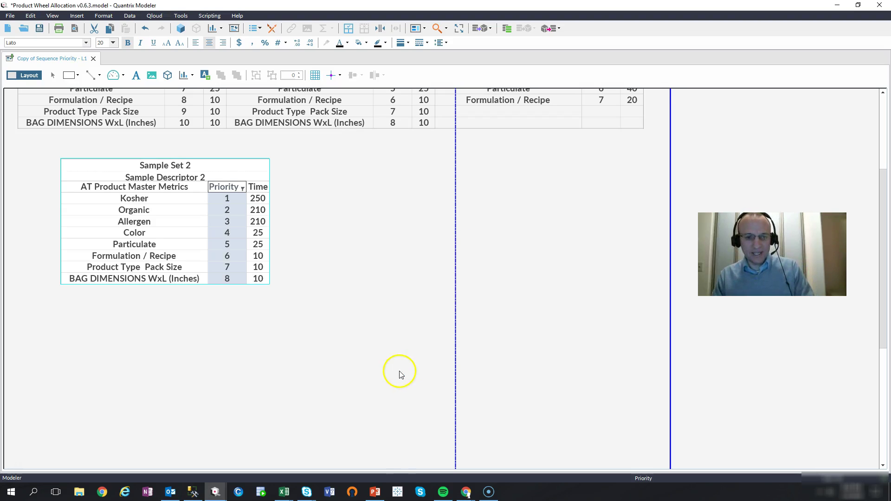
Compare the filtered Sample Set 2 table with the original and review the filter expression on its Priority column
click(186, 200)
scroll(368, 233, up, 3)
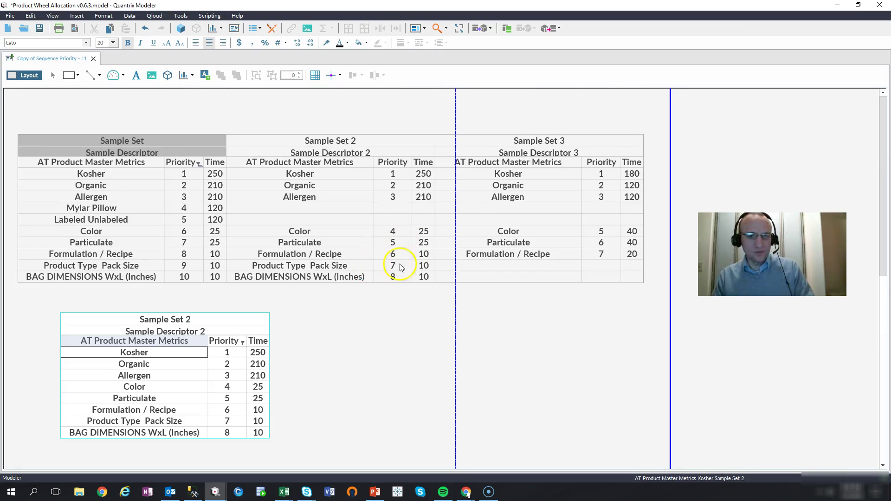
click(550, 140)
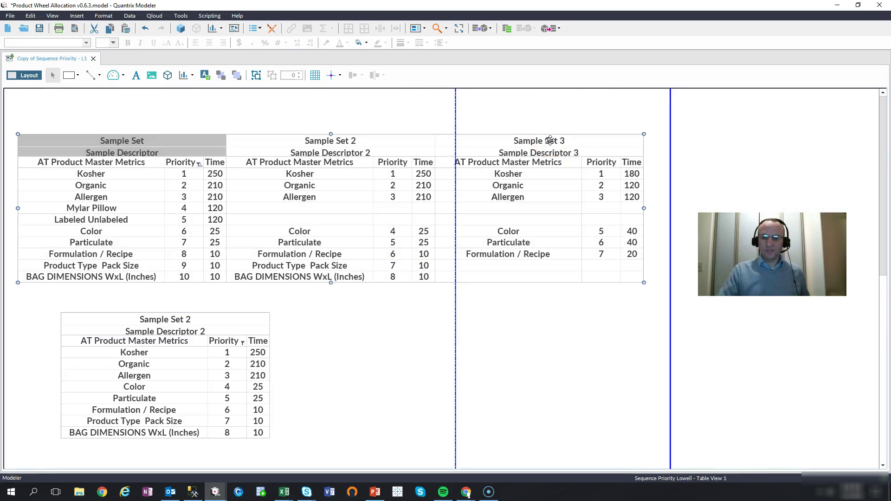
click(209, 352)
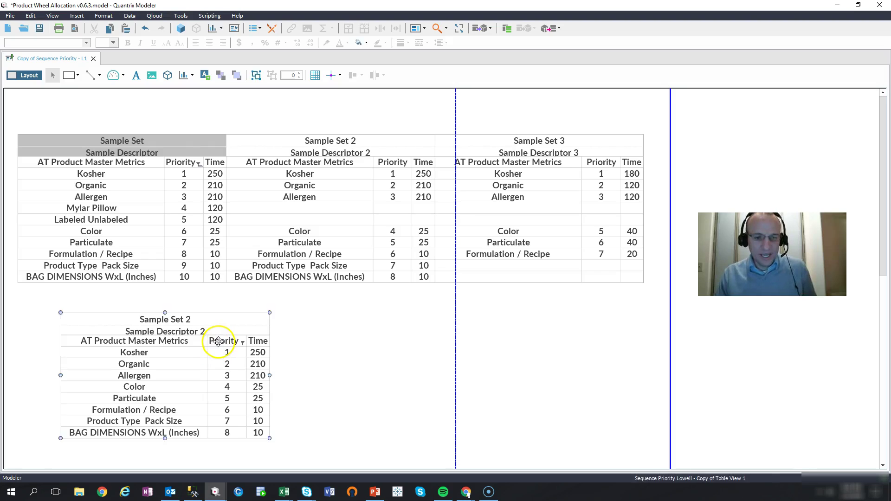
click(218, 342)
click(218, 342)
right_click(217, 345)
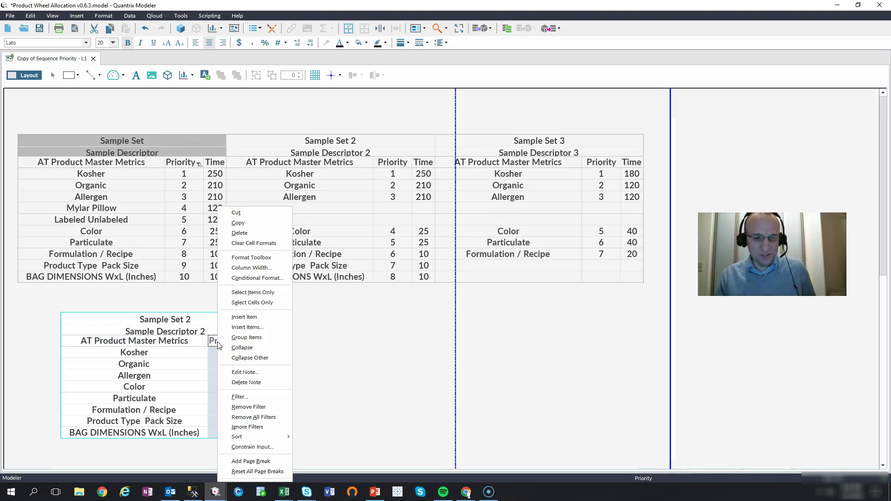
click(253, 397)
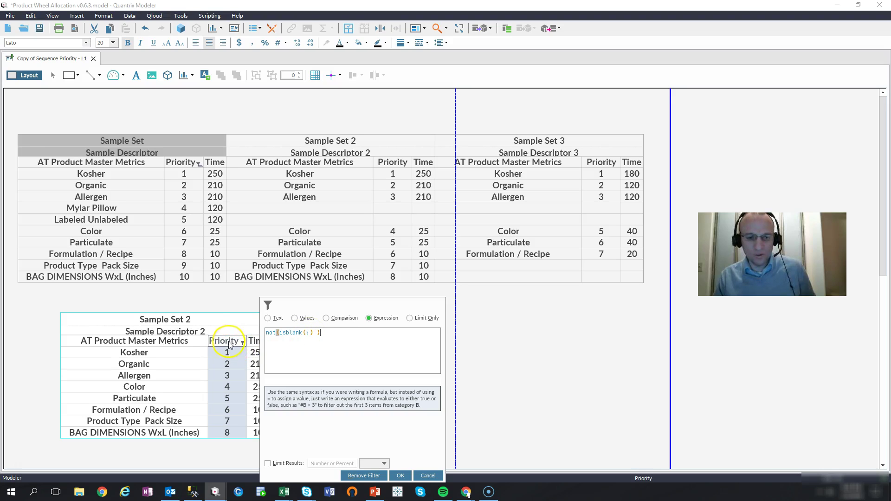
click(315, 333)
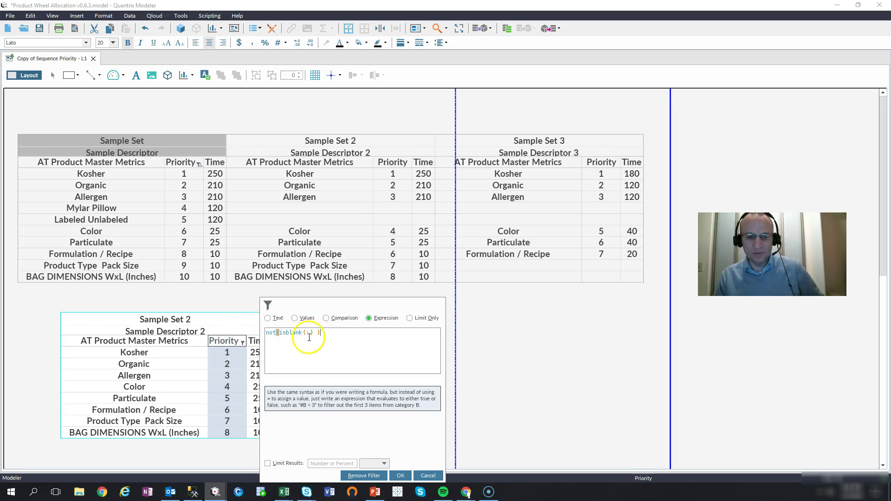
click(400, 476)
Switch to the PowerPoint presentation showing the Quantrix Authority contact slide
click(229, 352)
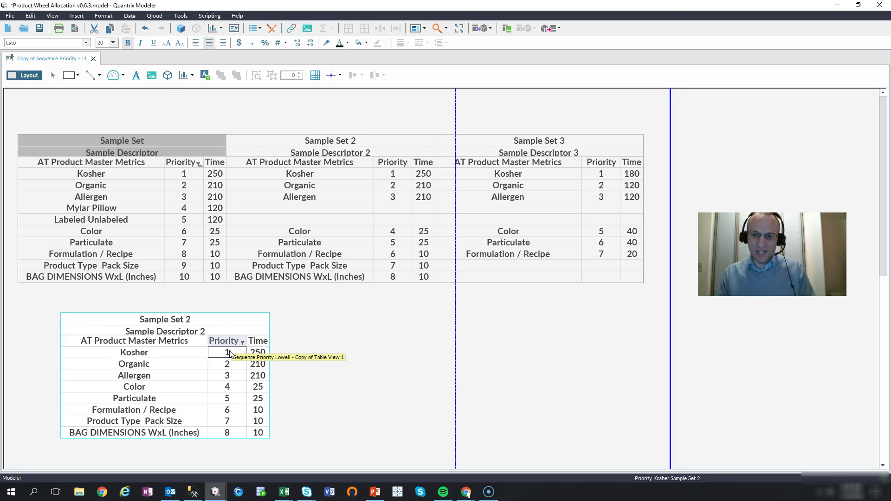
click(232, 352)
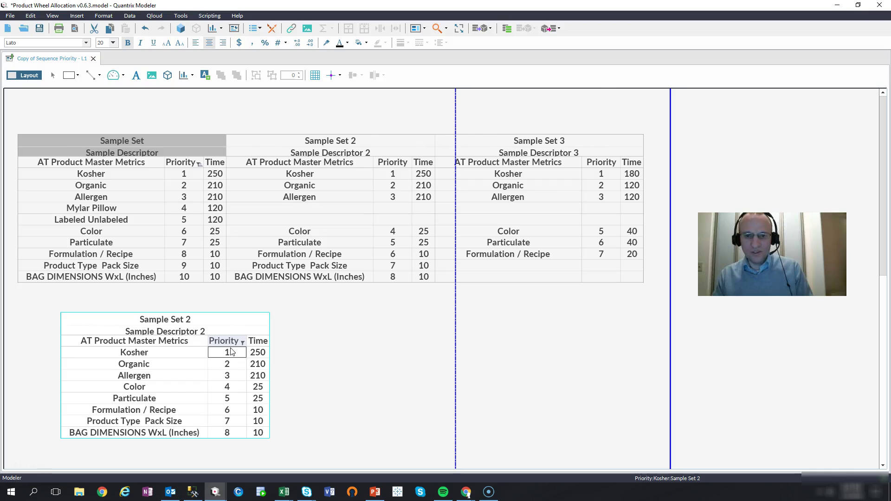
key(alt+Tab)
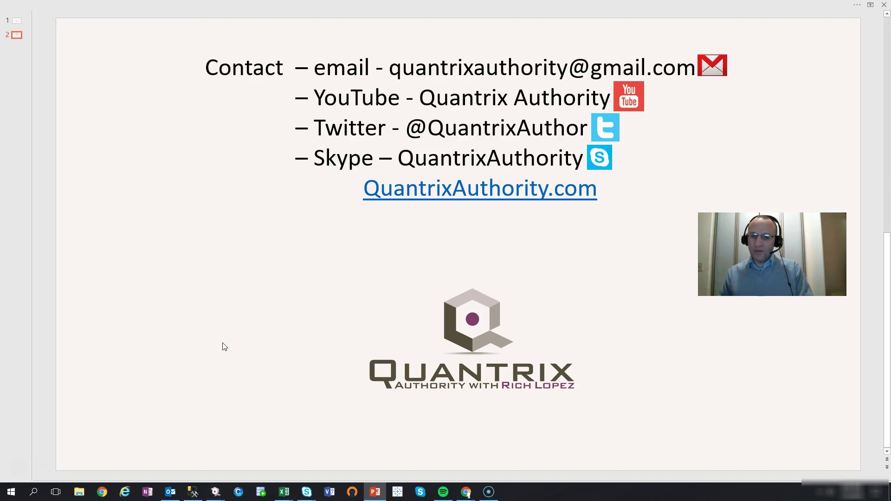